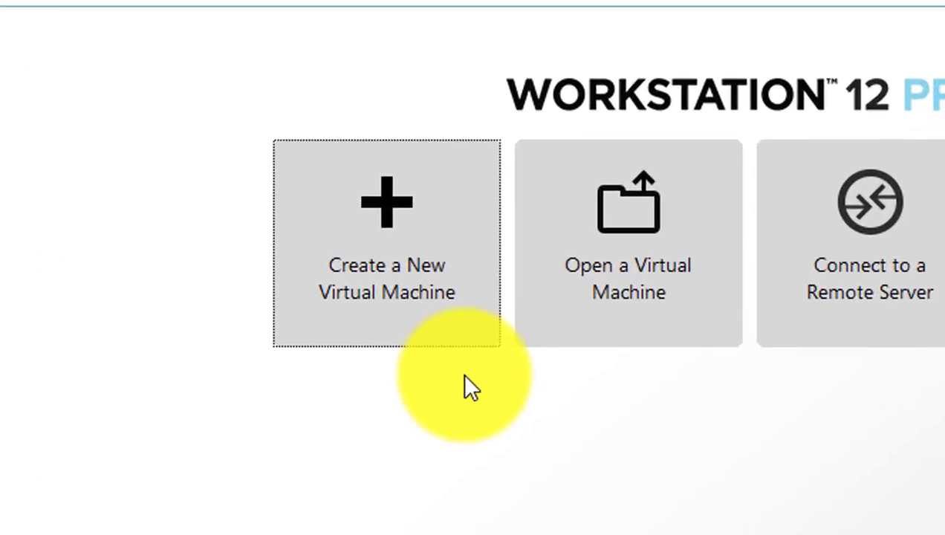
Step: Start a new virtual machine with the typical configuration, choosing to install the operating system later
click(438, 312)
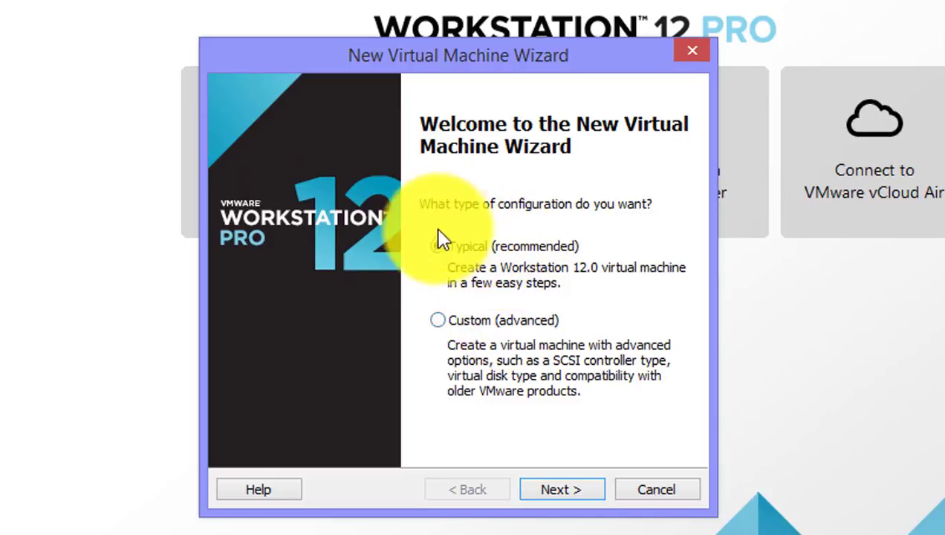
click(558, 490)
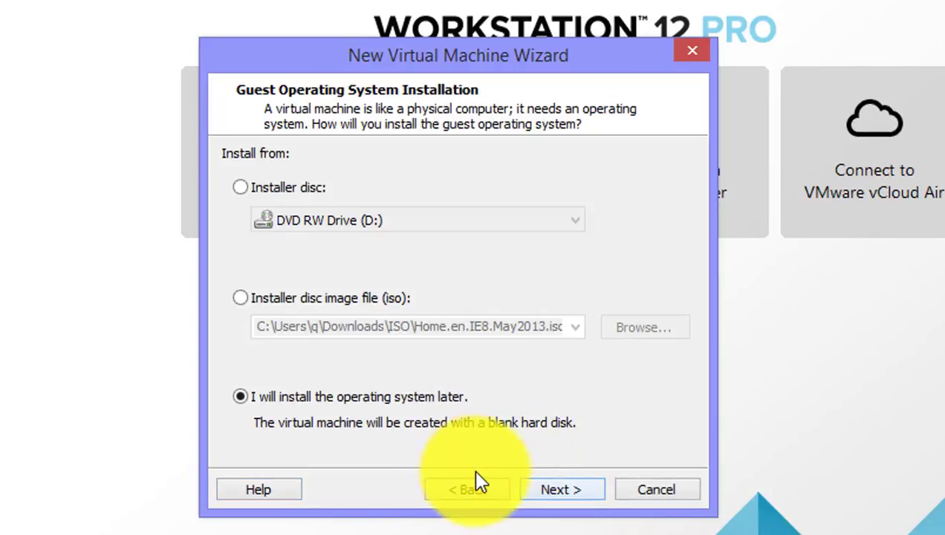
click(557, 490)
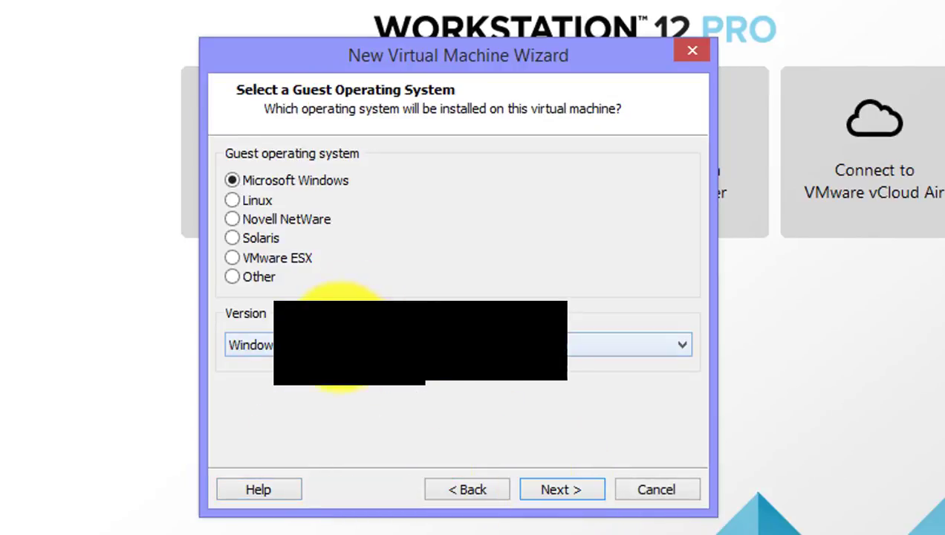
Step: Choose Microsoft Windows as the guest operating system, with the version Windows XP Professional
click(647, 346)
click(469, 295)
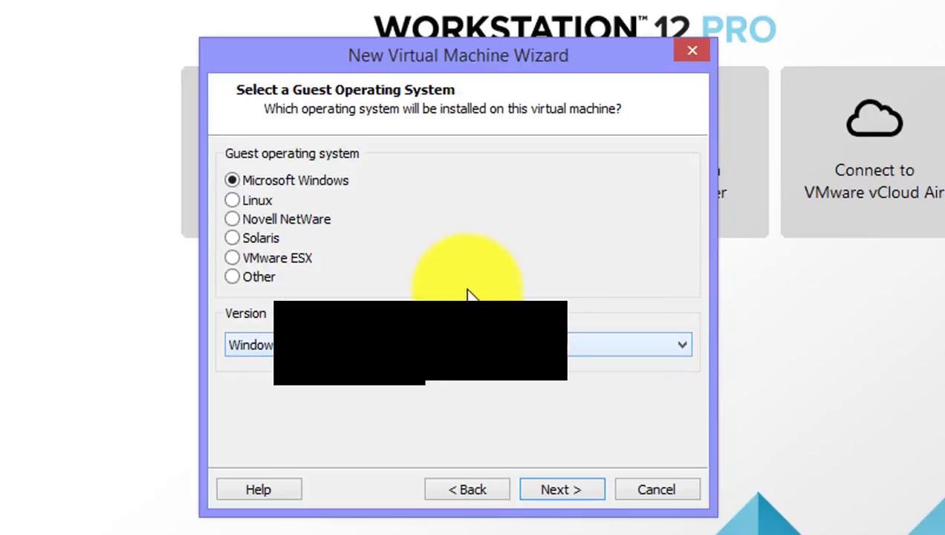
click(445, 338)
click(576, 454)
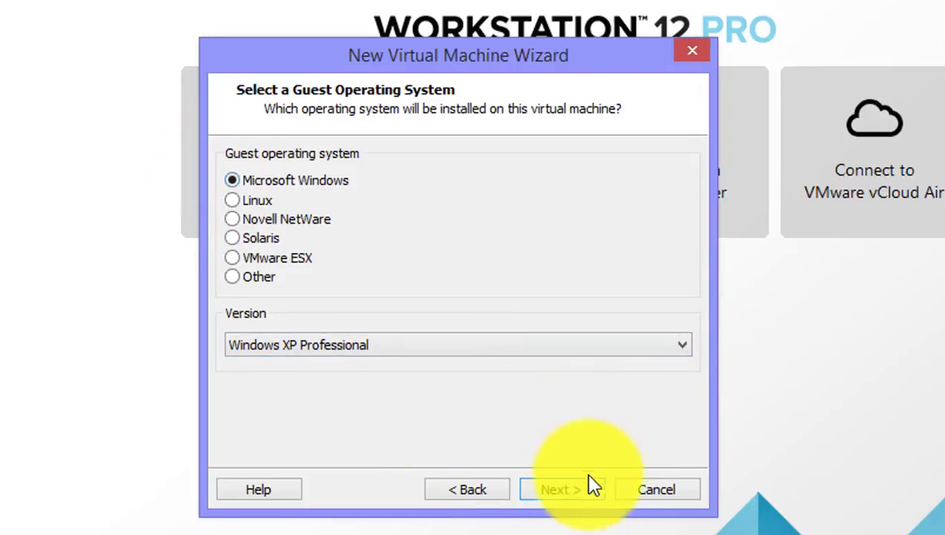
click(587, 487)
Step: Name the virtual machine "Windows XP Professional Tutorial" and keep the default storage location
click(431, 183)
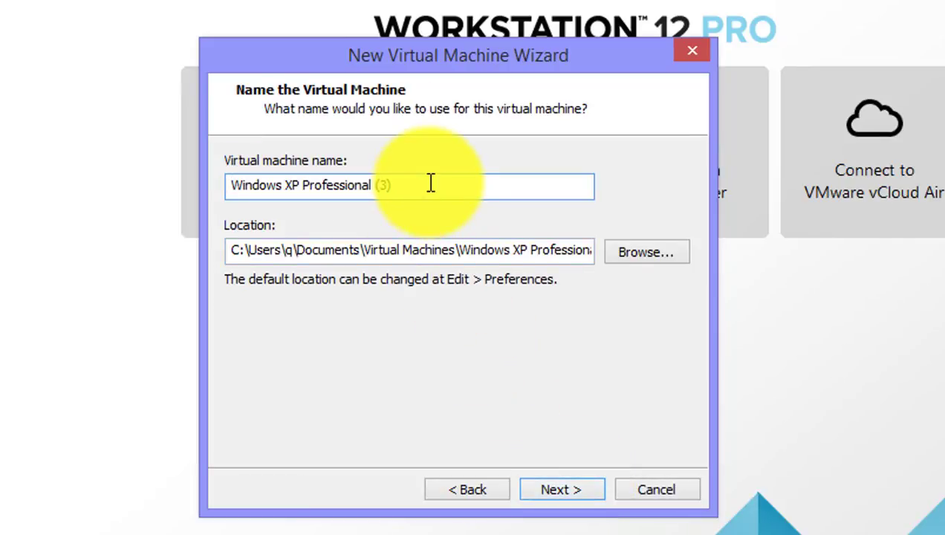
key(BackSpace)
key(BackSpace)
key(BackSpace)
key(BackSpace)
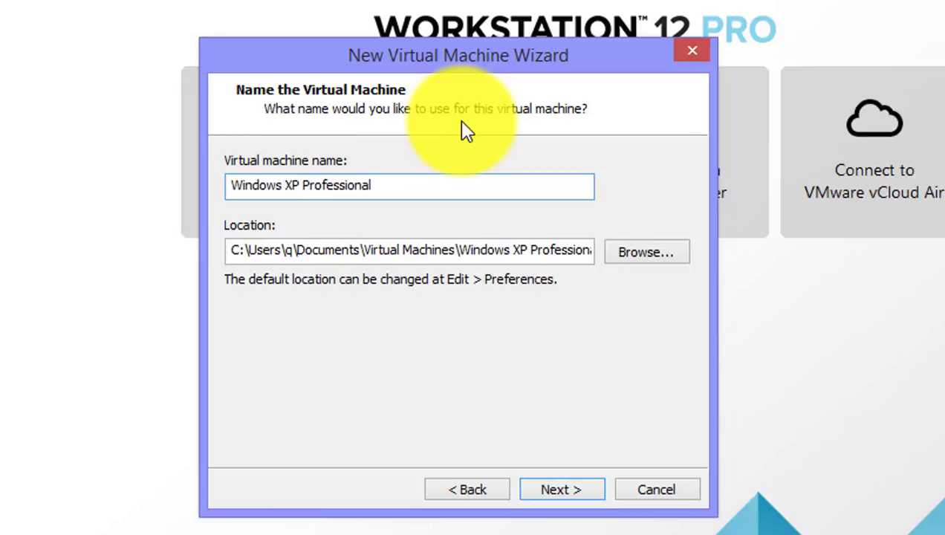
text(Tutorial)
click(550, 490)
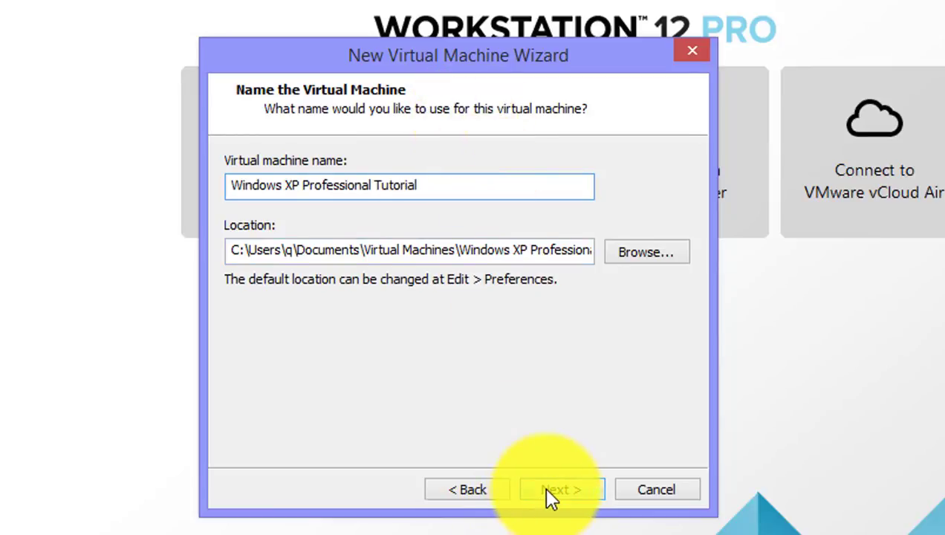
Step: Set the virtual disk to be stored as a single file with a maximum size of 40 GB
click(243, 296)
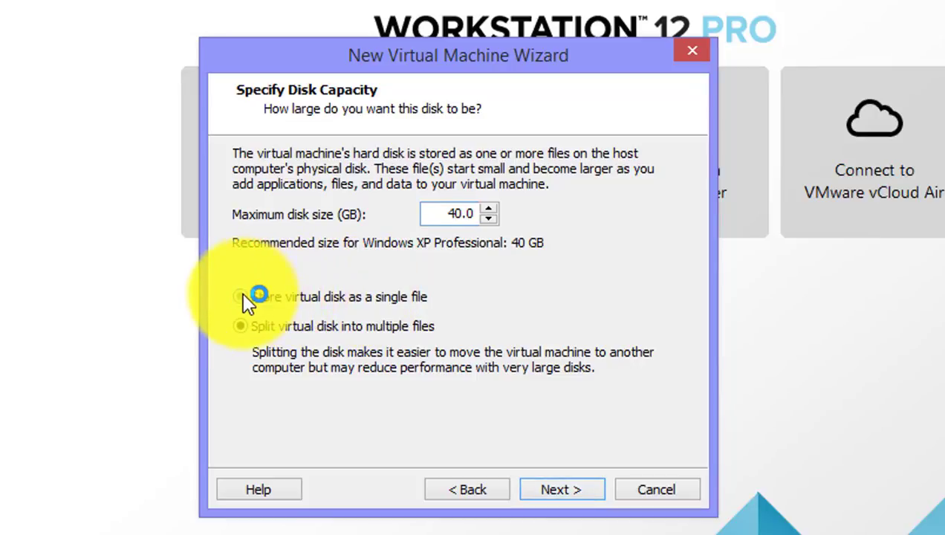
click(486, 211)
drag(443, 210, 566, 217)
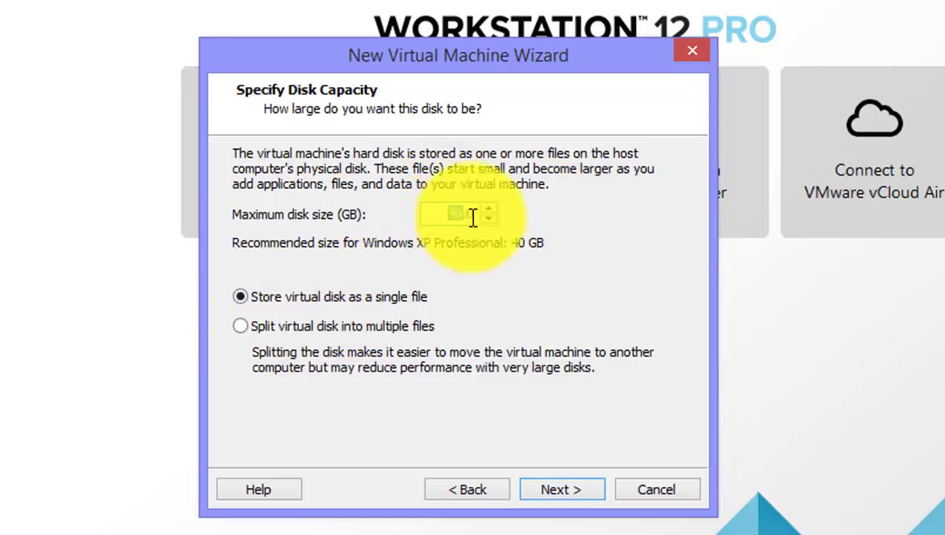
text(40)
click(524, 490)
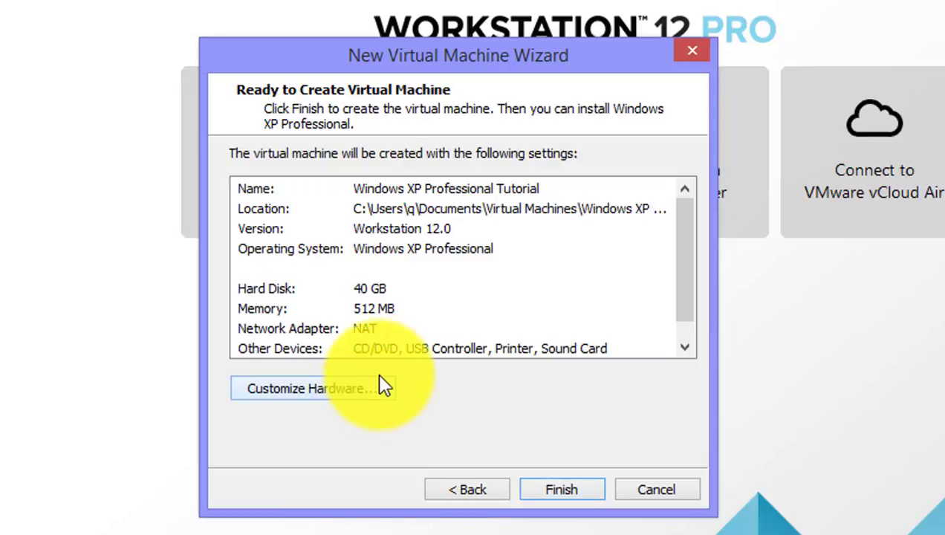
Step: Customize the hardware so the CD/DVD drive uses the Windows XP ISO image file, and finish creating the virtual machine
click(343, 390)
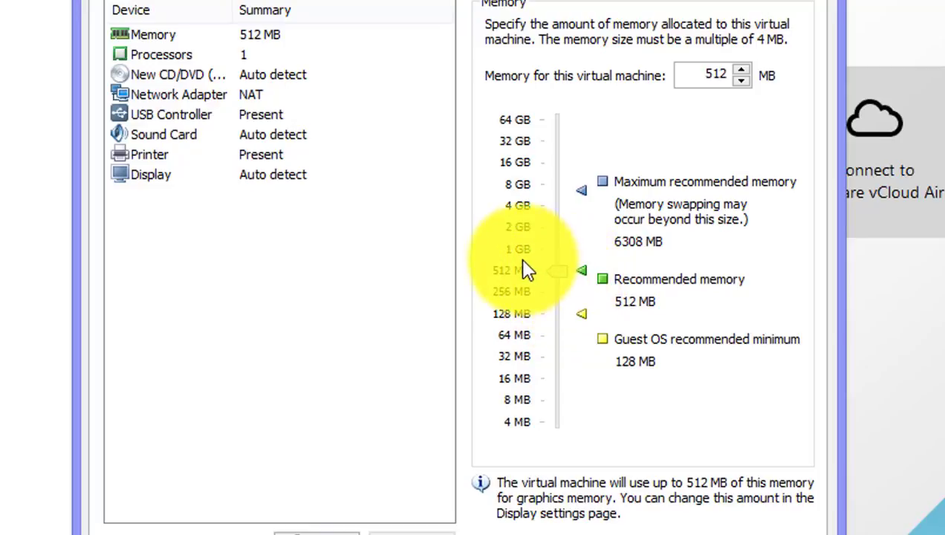
click(162, 75)
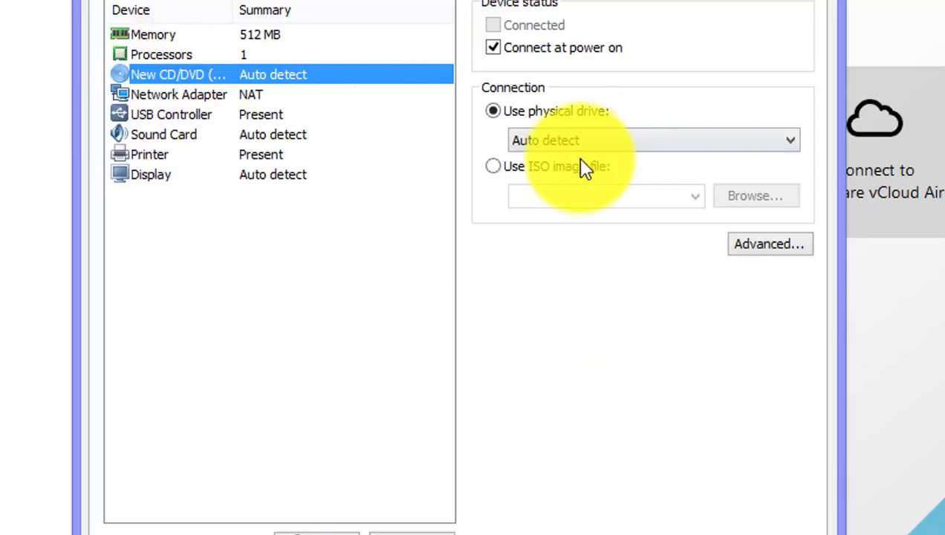
click(491, 170)
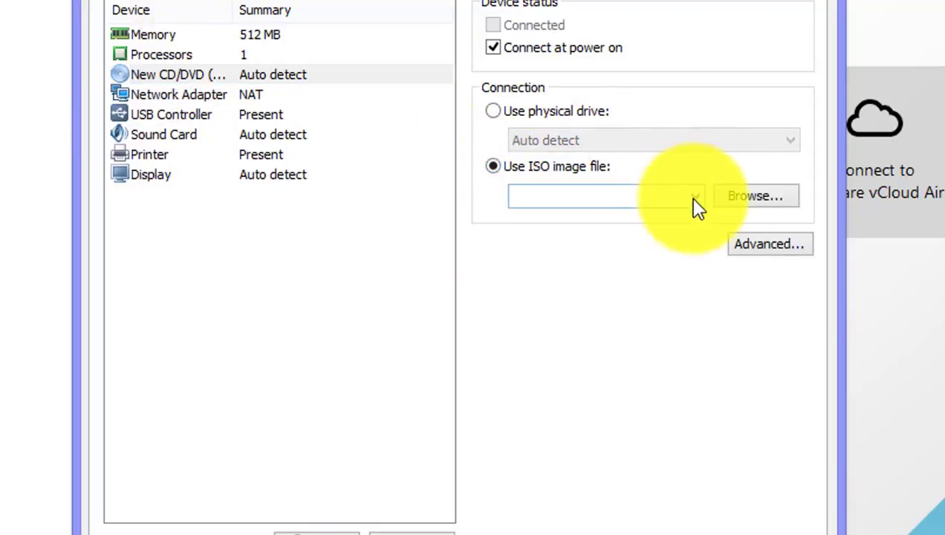
click(750, 196)
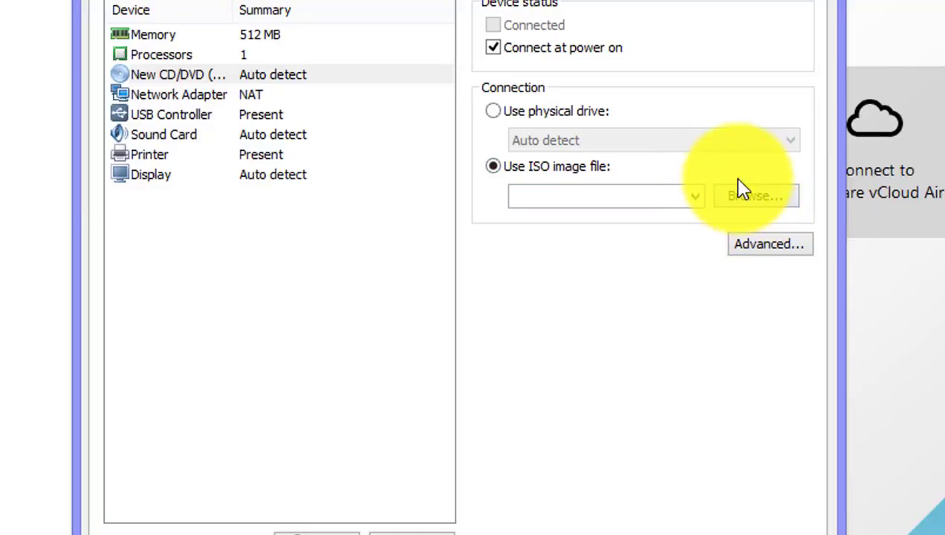
click(735, 195)
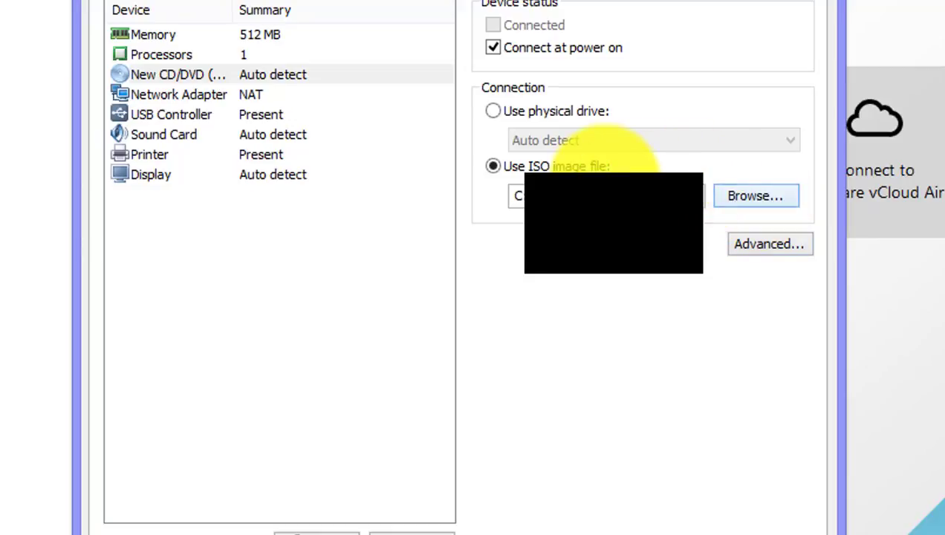
double_click(603, 191)
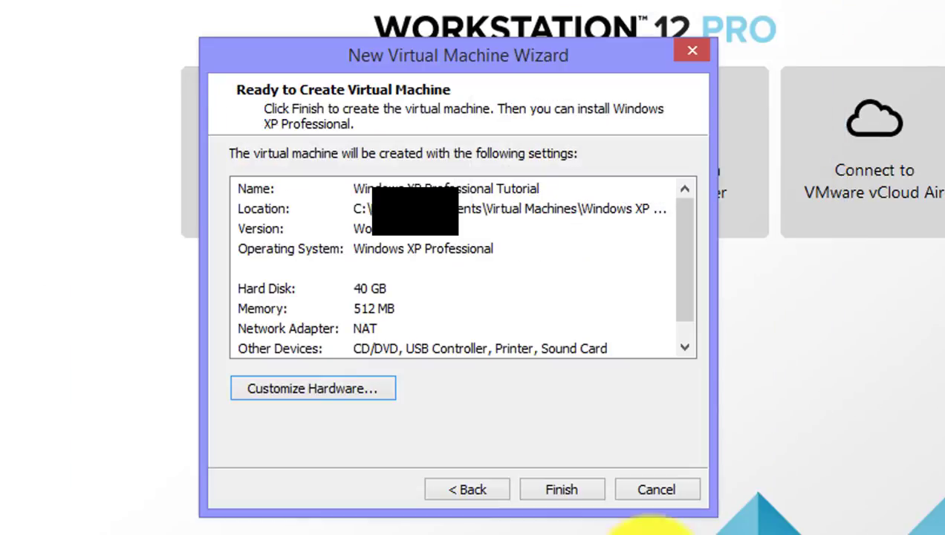
click(591, 487)
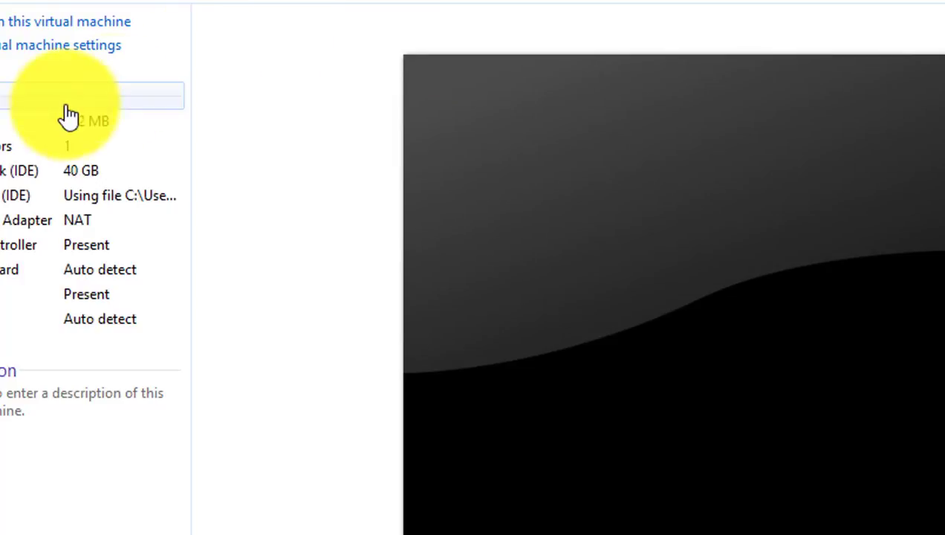
Step: Set the virtual machine's memory to 2 GB in its settings and power the machine on
click(29, 55)
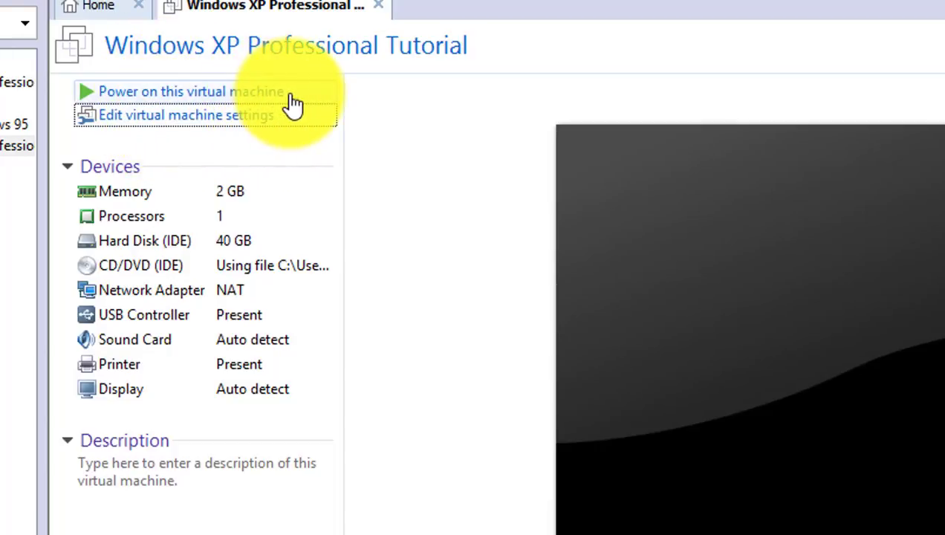
click(211, 99)
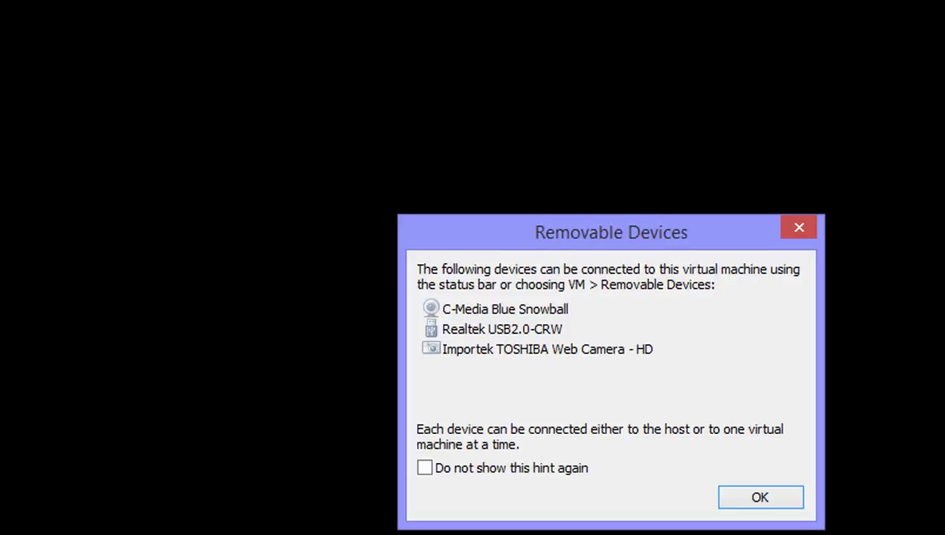
Step: Dismiss the Removable Devices hint with the option not to show it again
drag(512, 236, 388, 166)
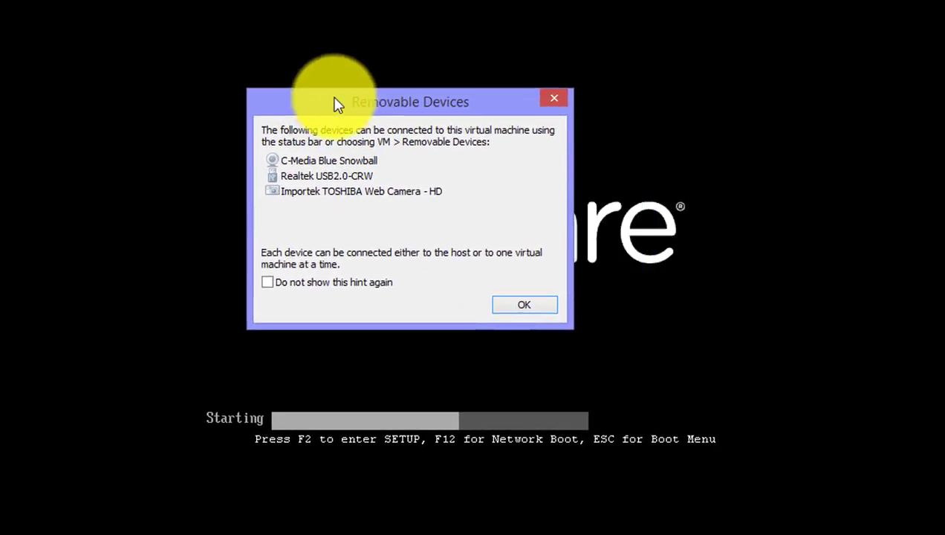
click(318, 283)
click(544, 301)
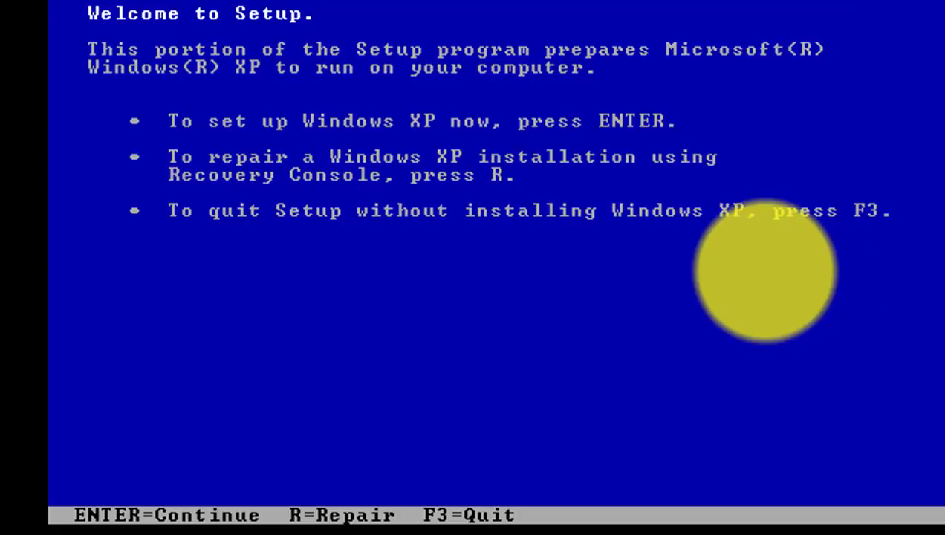
Step: Begin setting up Windows XP and accept the end-user license agreement
key(Return)
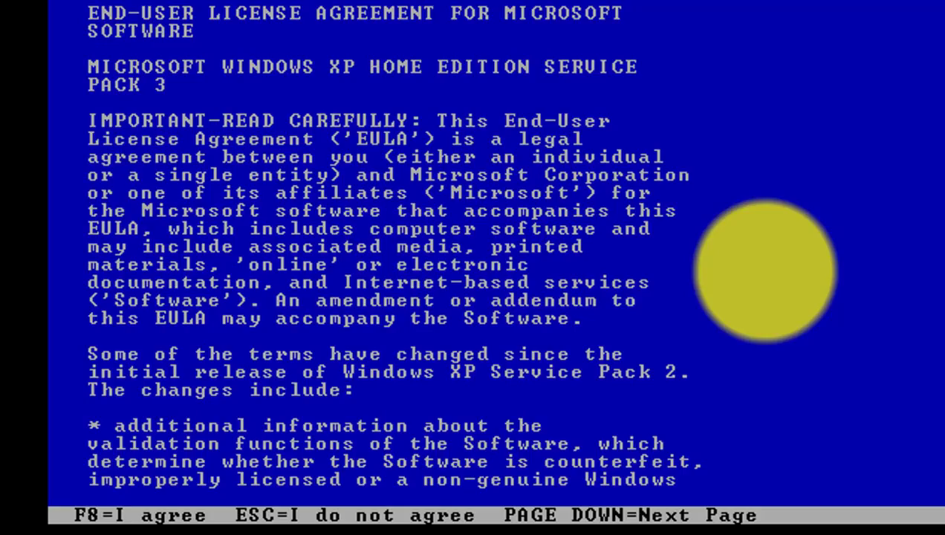
key(F8)
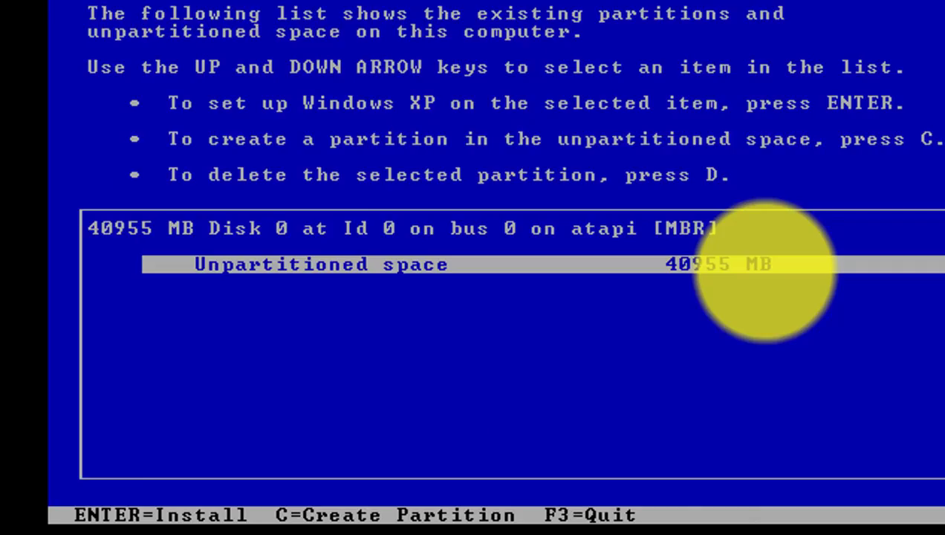
Step: Install Windows XP on the unpartitioned space using the quick NTFS format, and restart the computer when that portion finishes
key(Return)
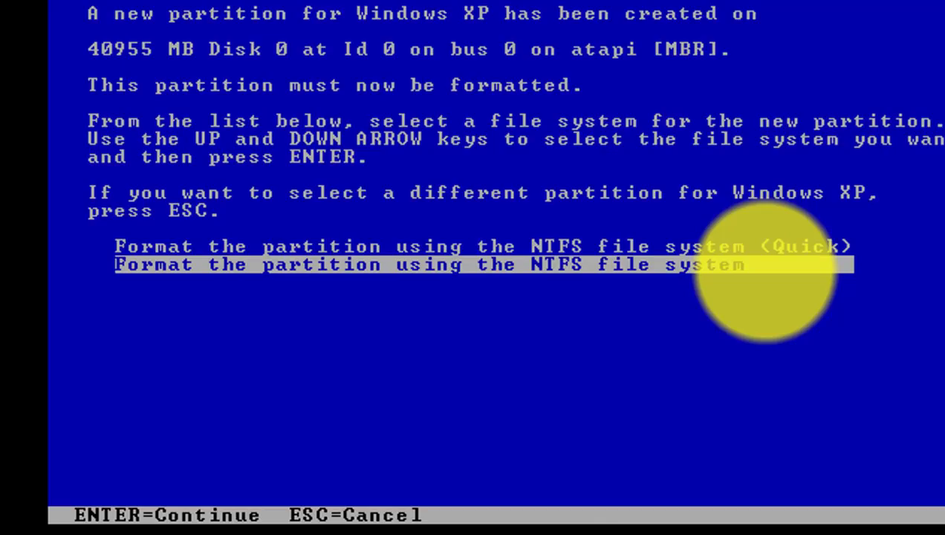
key(Up)
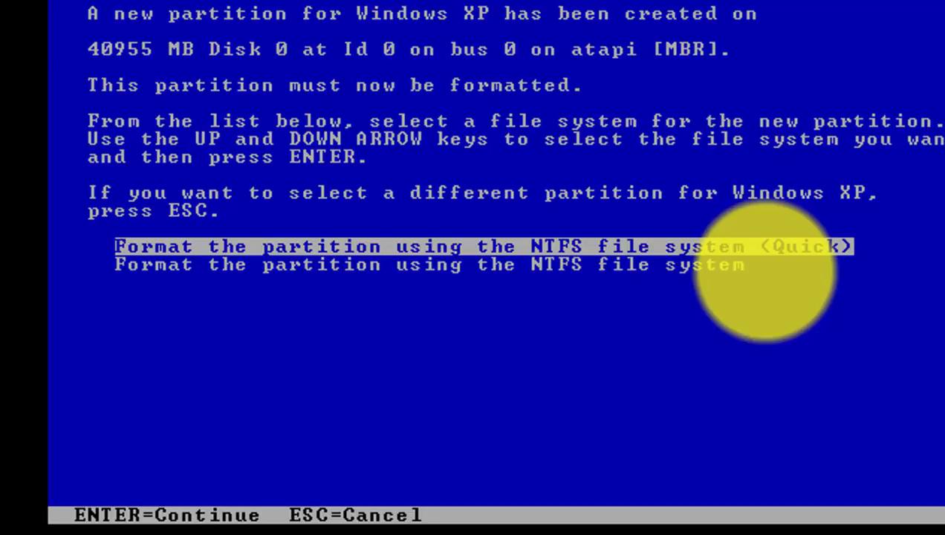
key(Return)
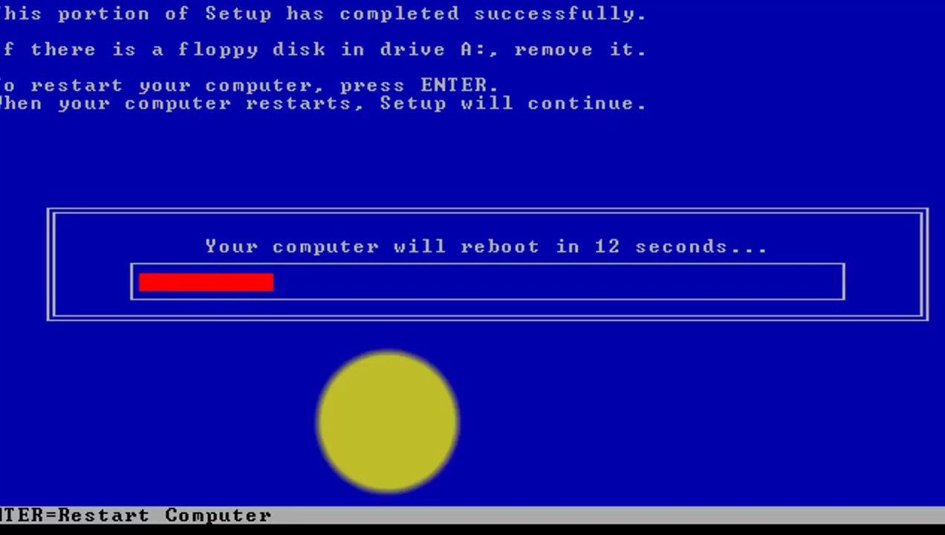
key(Return)
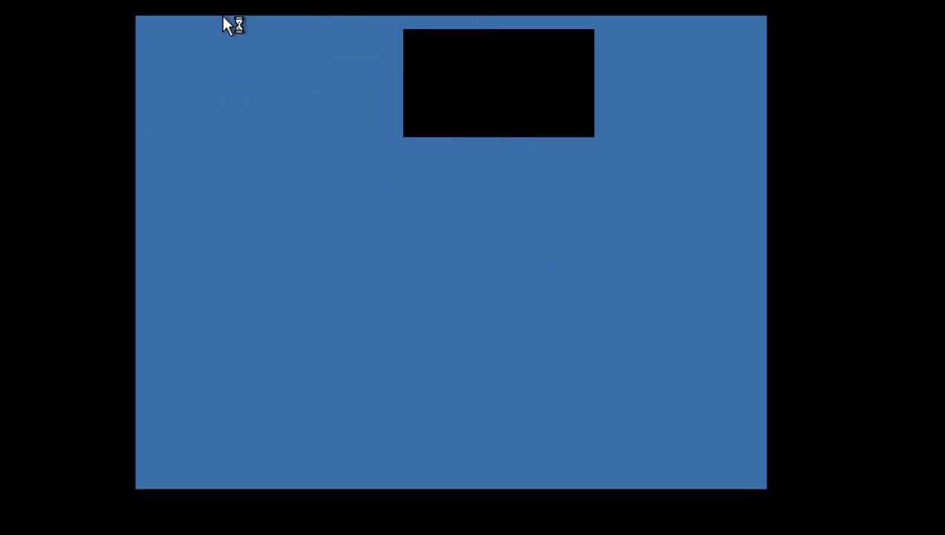
Step: Request the installation of VMware Tools for the running virtual machine
click(72, 0)
mouse_move(115, 95)
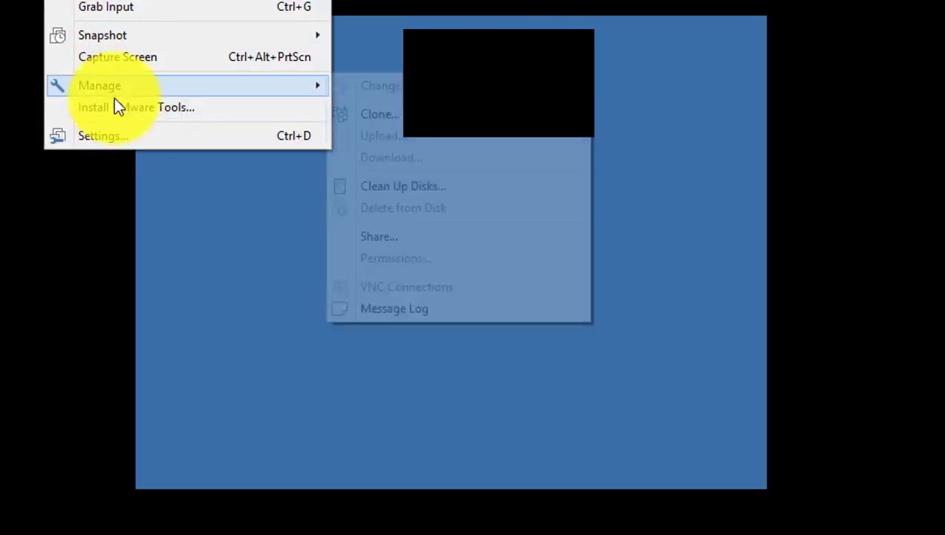
click(236, 112)
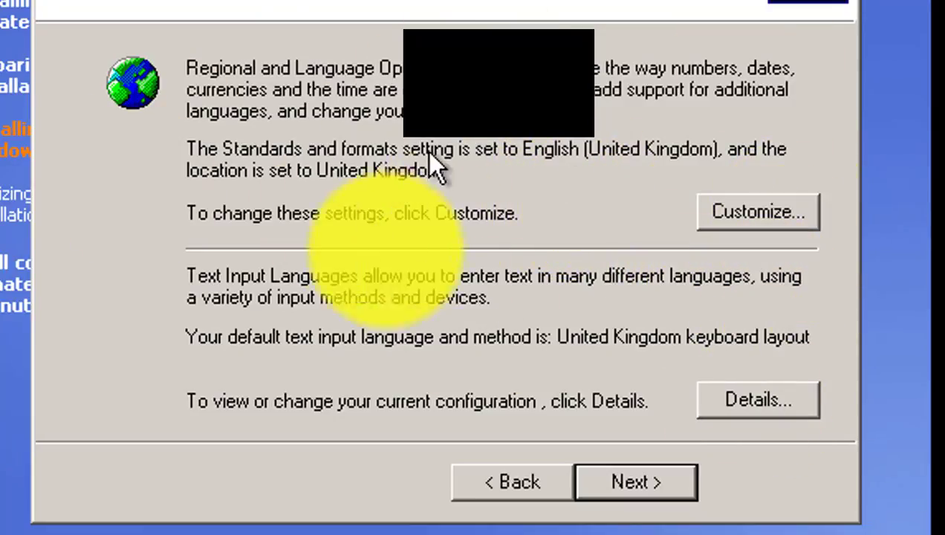
Step: Accept the United Kingdom regional and language options, and submit the owner's name with the organization left blank
click(606, 485)
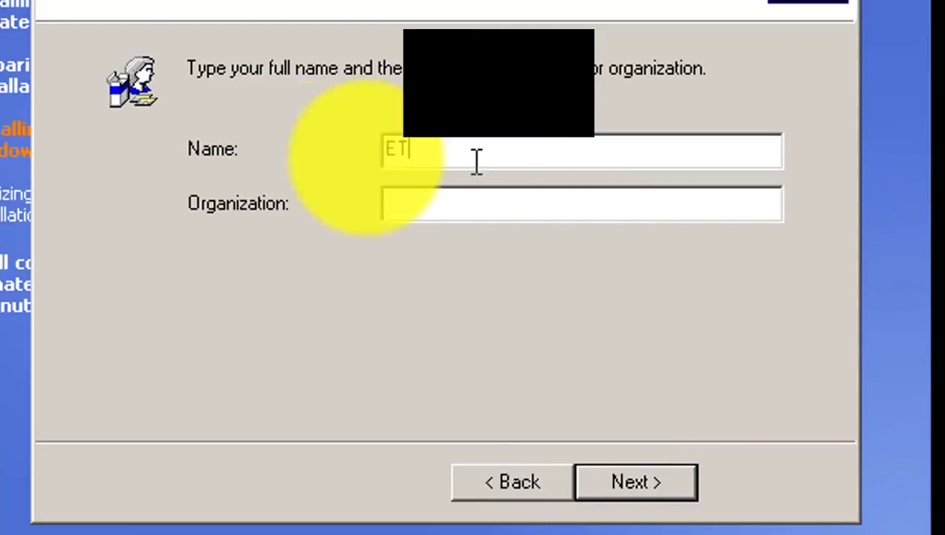
click(510, 148)
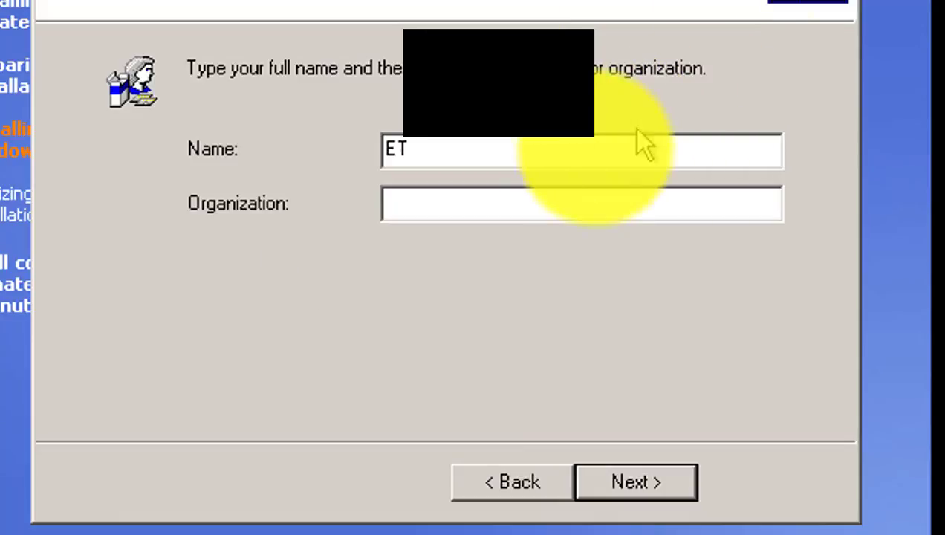
drag(385, 150, 776, 146)
click(740, 153)
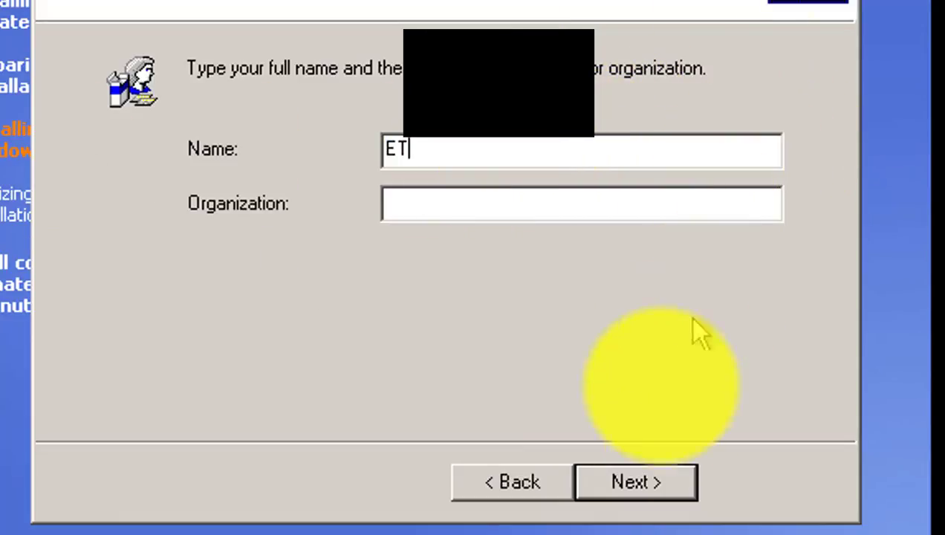
drag(491, 147, 338, 164)
click(413, 202)
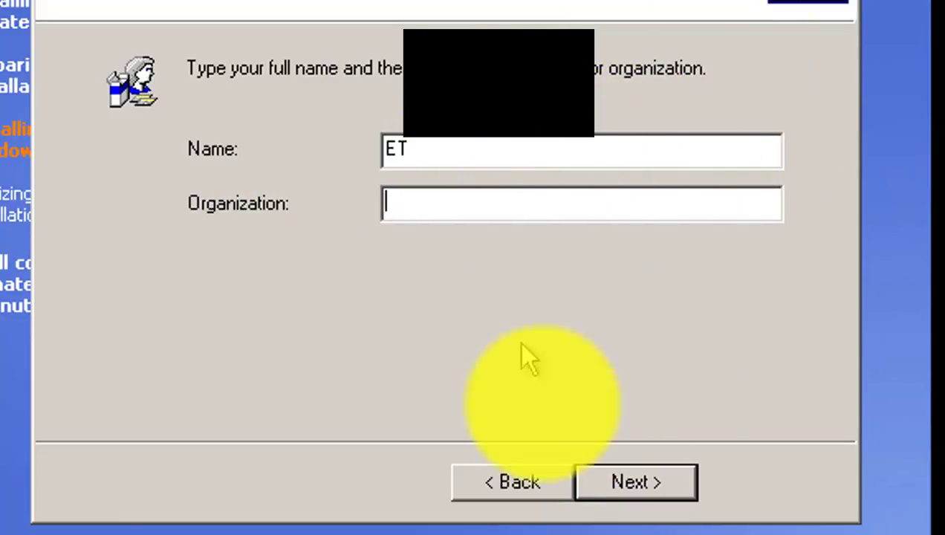
click(602, 487)
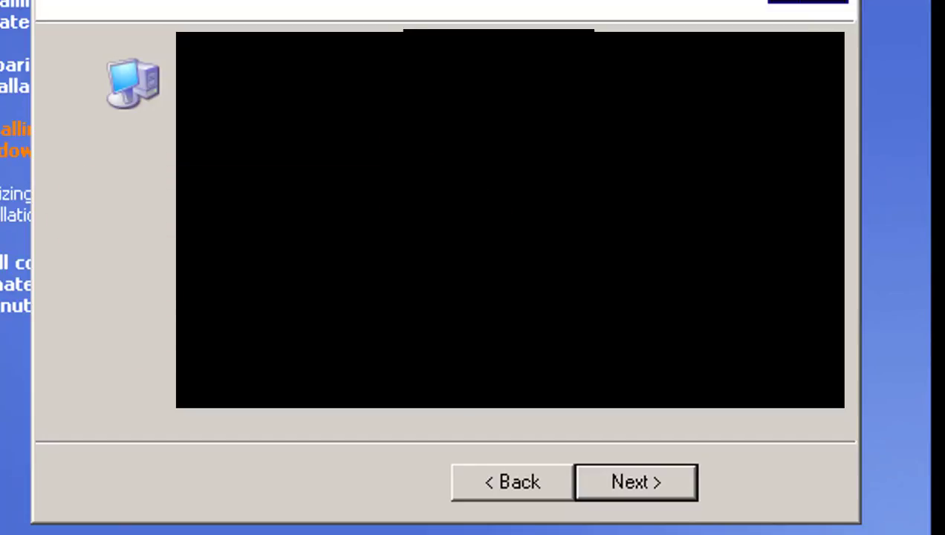
Step: Accept the computer details page, and set the time zone to (GMT) Greenwich Mean Time : Dublin, Edinburgh, Lisbon, London
click(603, 485)
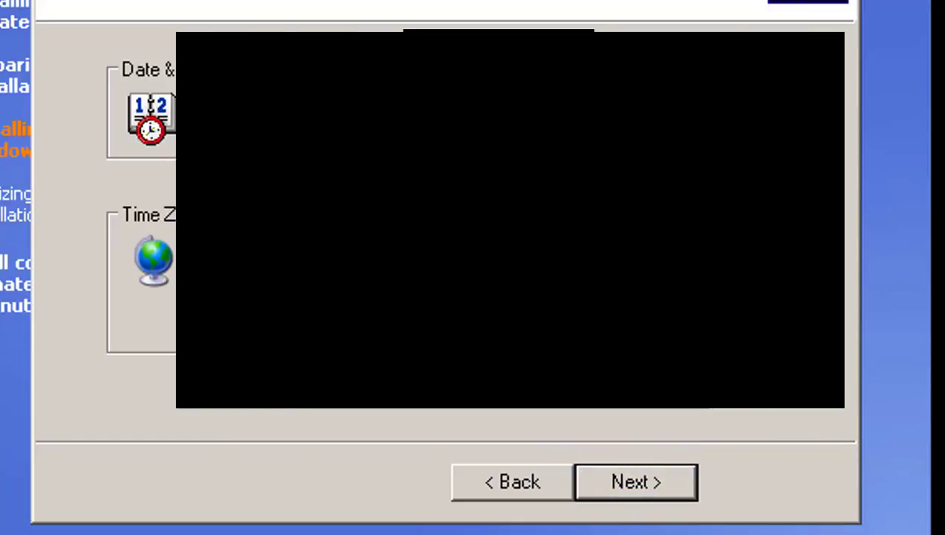
click(749, 258)
scroll(505, 153, up, 1)
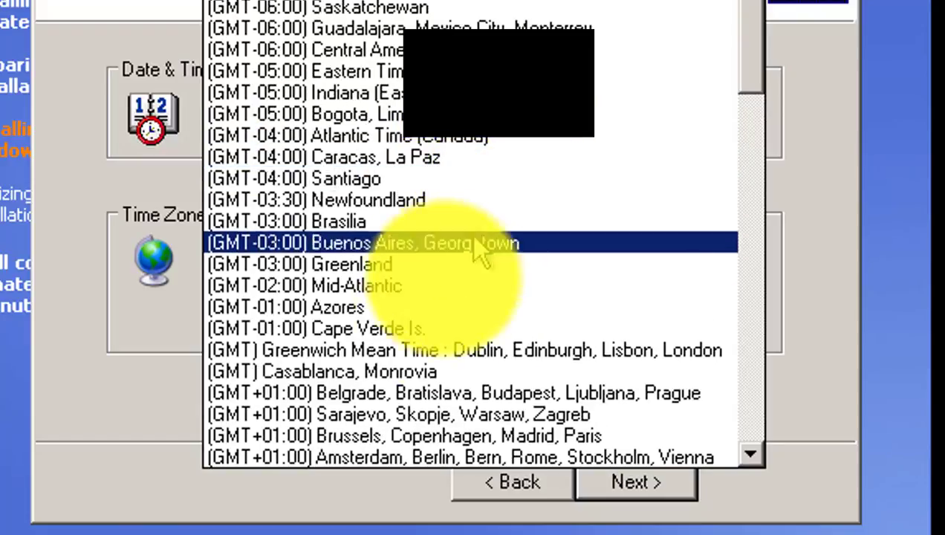
click(427, 350)
click(639, 485)
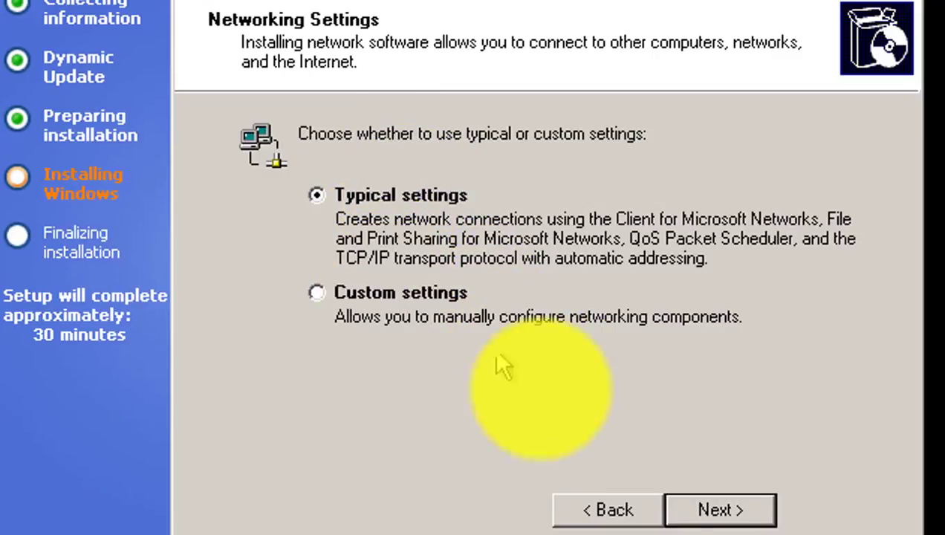
Step: Accept the typical networking settings and keep the computer outside a domain, as a member of the workgroup WORKGROUP
click(673, 496)
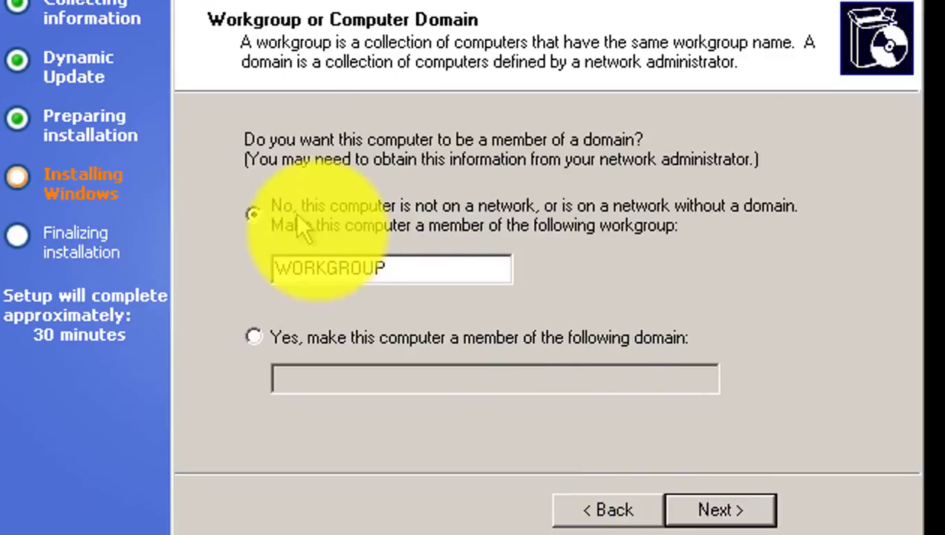
click(750, 512)
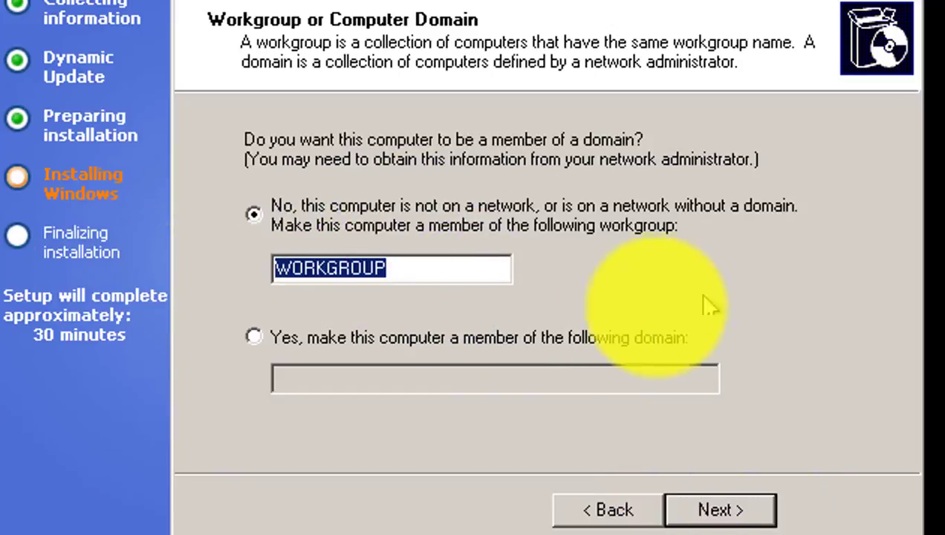
click(724, 510)
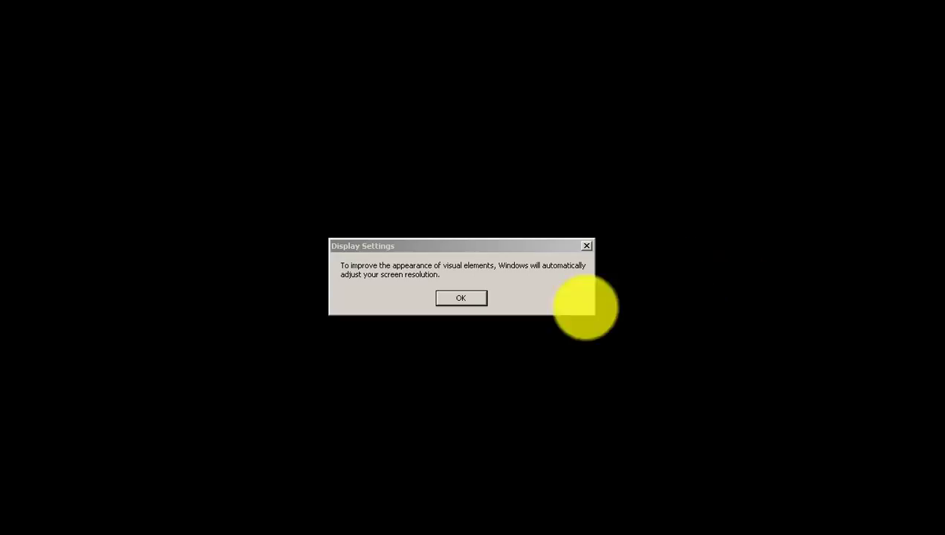
Step: Allow Windows to adjust the screen resolution automatically, and confirm the adjusted monitor settings
click(484, 247)
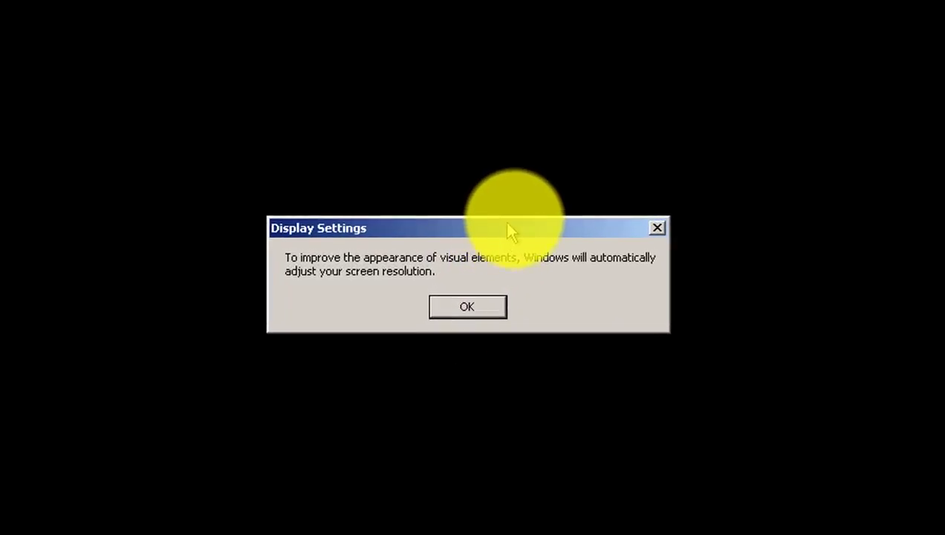
click(451, 303)
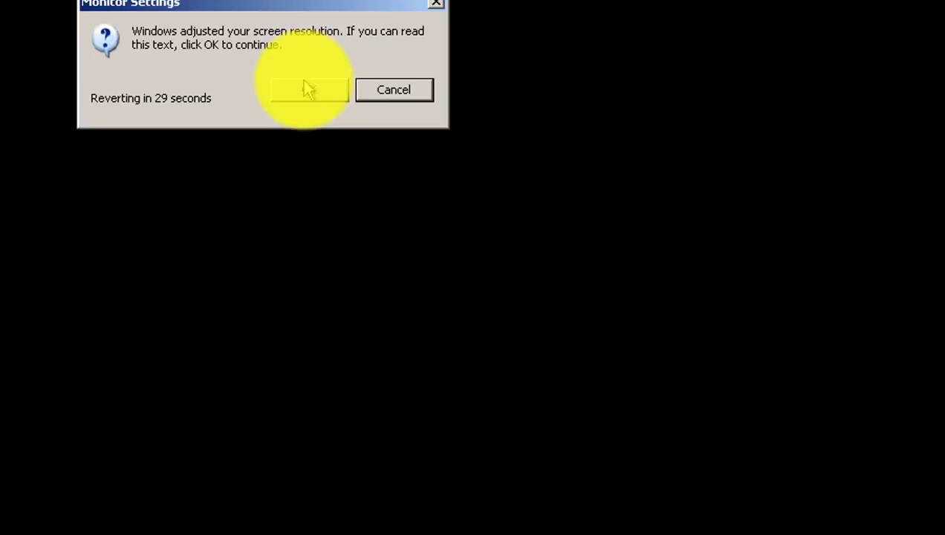
click(308, 88)
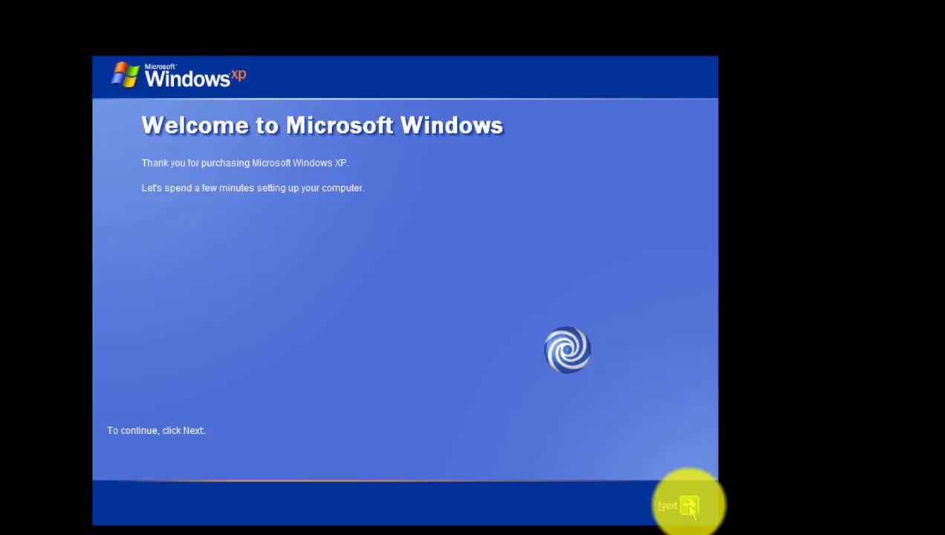
Step: Start the Windows XP welcome setup and choose "Not right now" for Automatic Updates
click(689, 506)
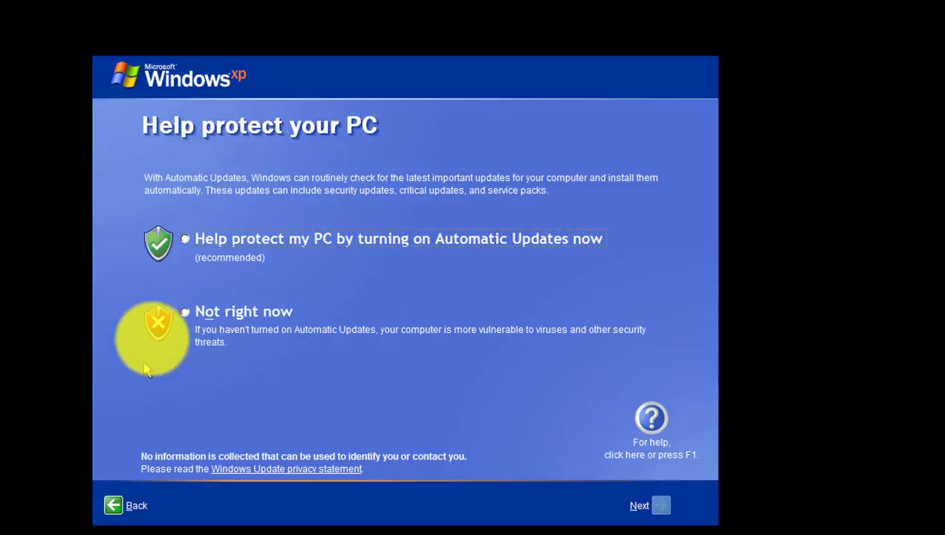
click(185, 313)
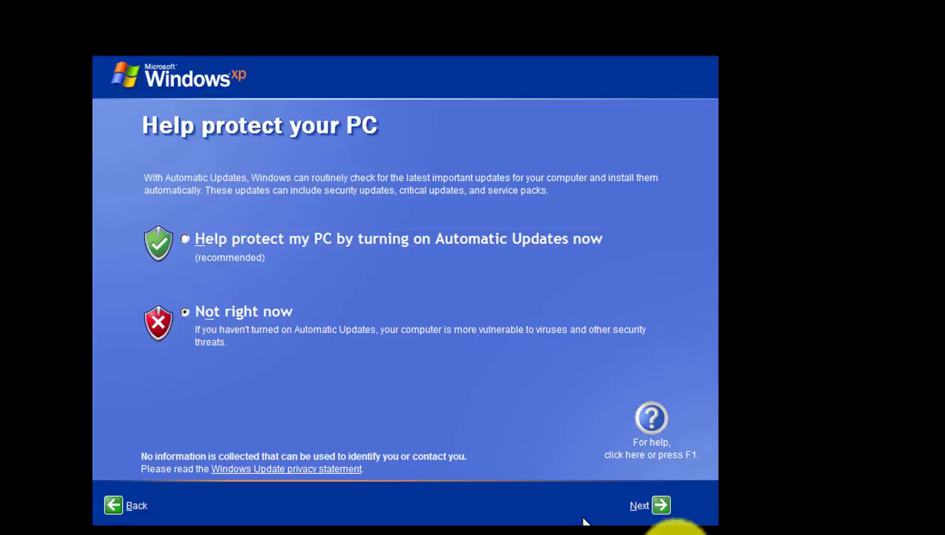
click(663, 508)
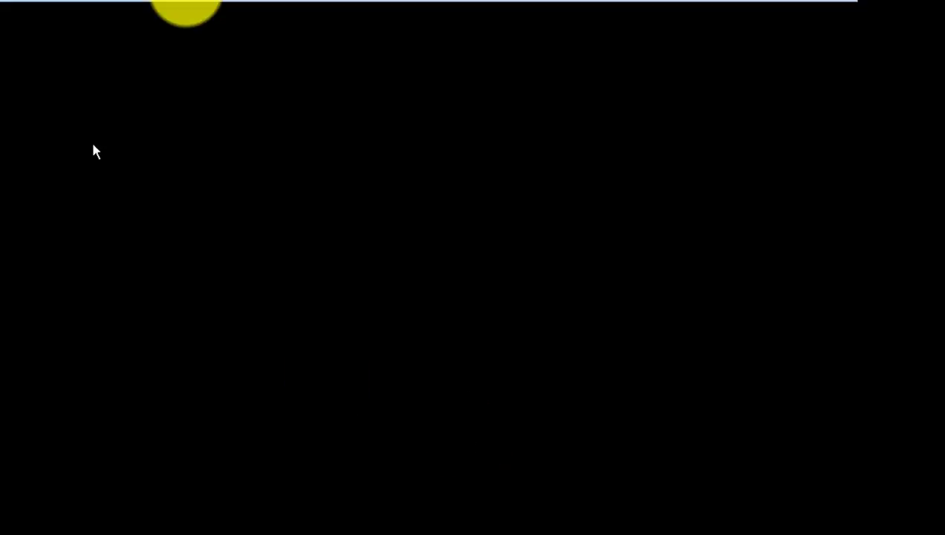
click(95, 3)
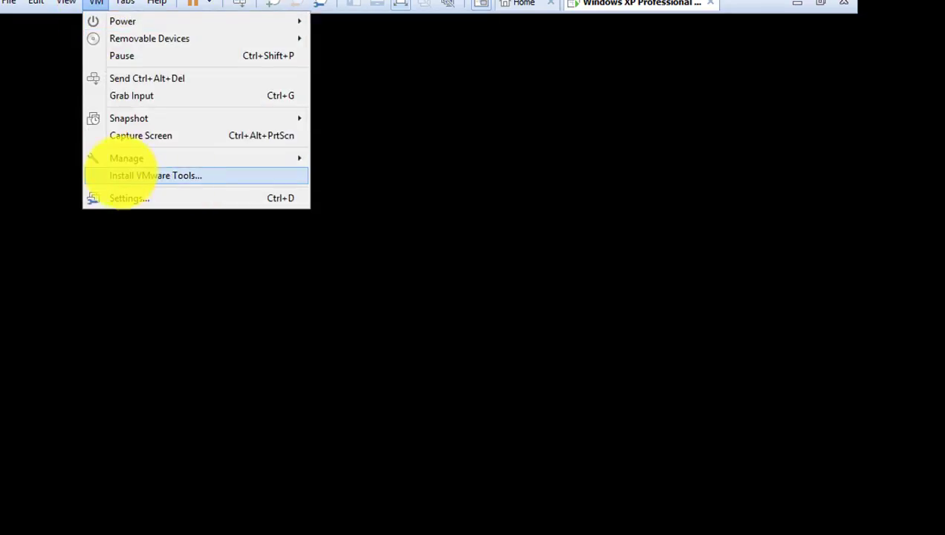
click(453, 339)
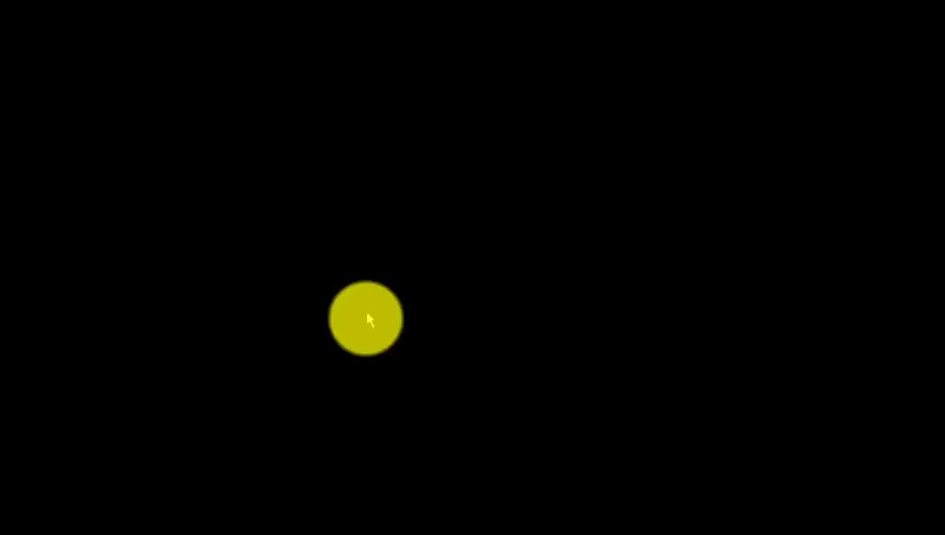
click(92, 69)
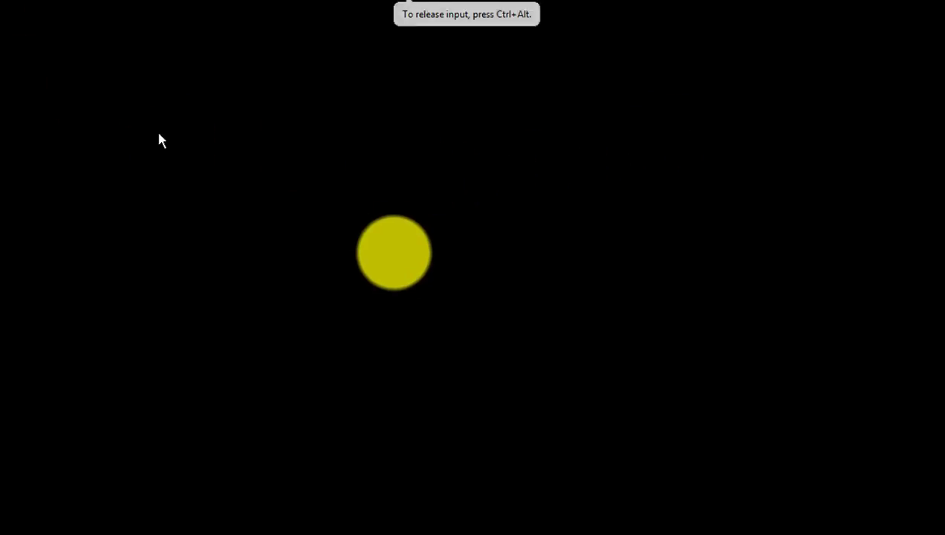